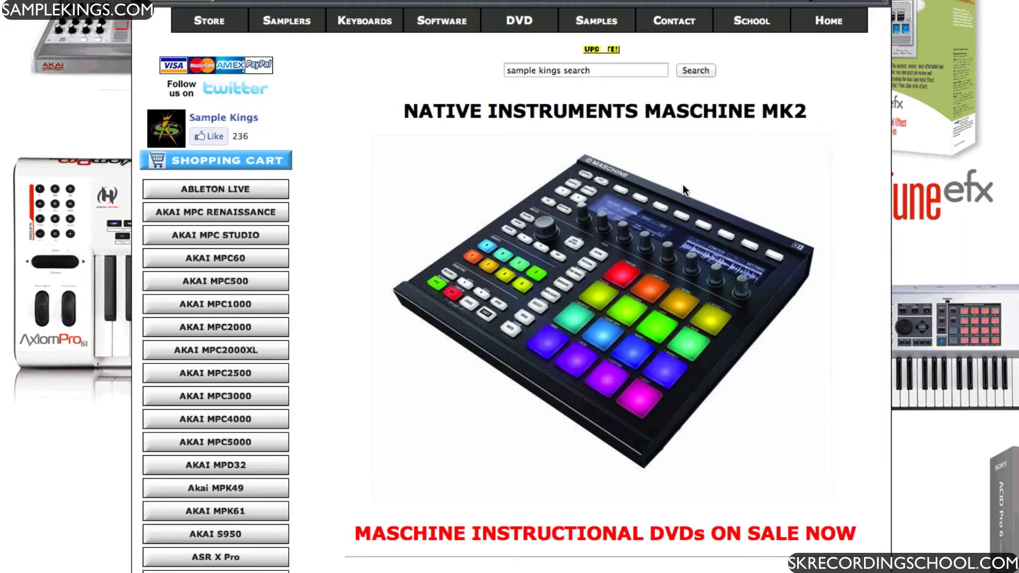
Scroll the Sample Kings sidebar and go to the PRO TOOLS 10 DVD product page
{"action": "scroll", "coordinate": [683, 184], "scroll_direction": "down", "scroll_amount": 10}
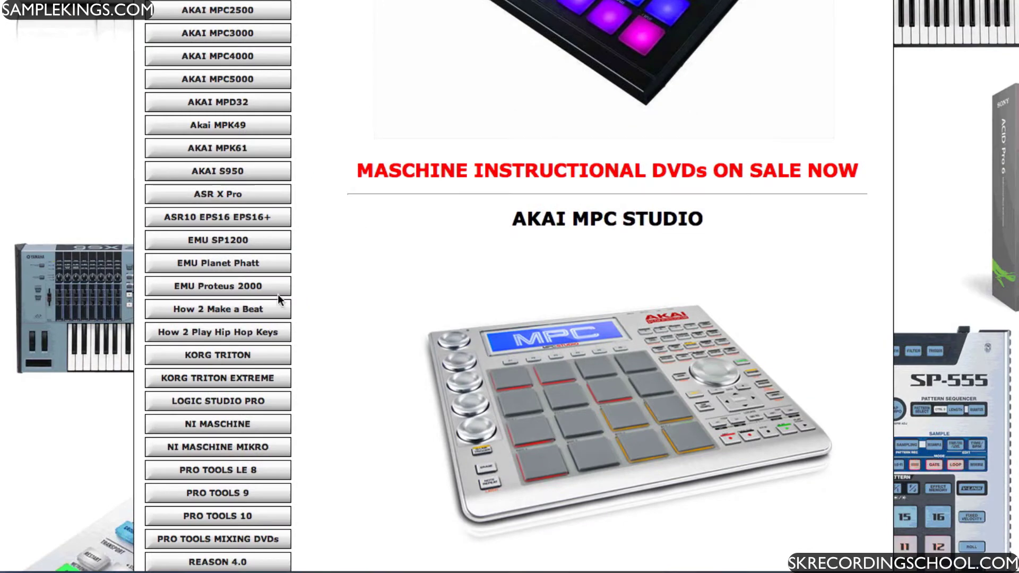
{"action": "left_click", "coordinate": [258, 518]}
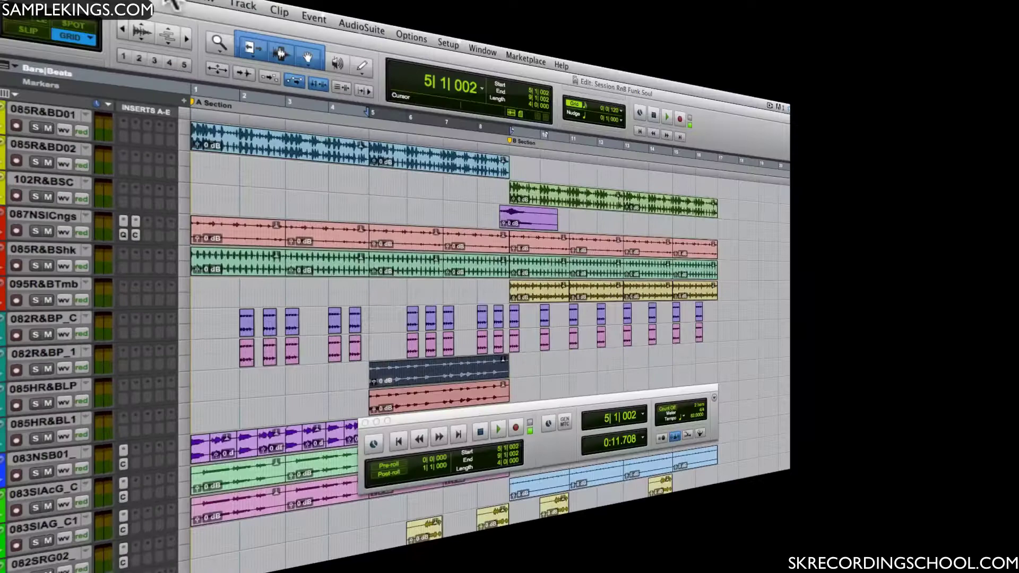
{"action": "left_click", "coordinate": [138, 8]}
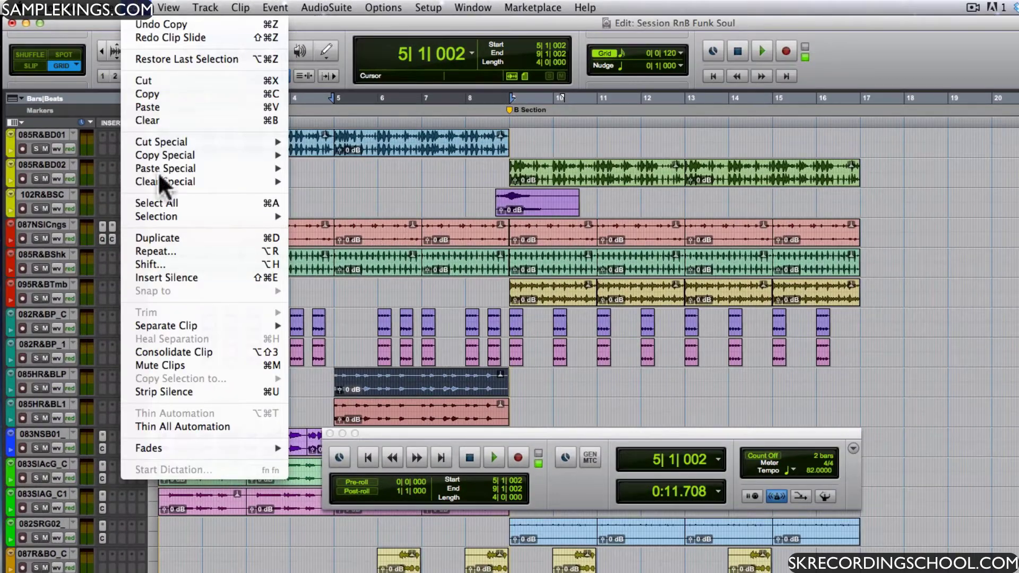
{"action": "left_click", "coordinate": [406, 386]}
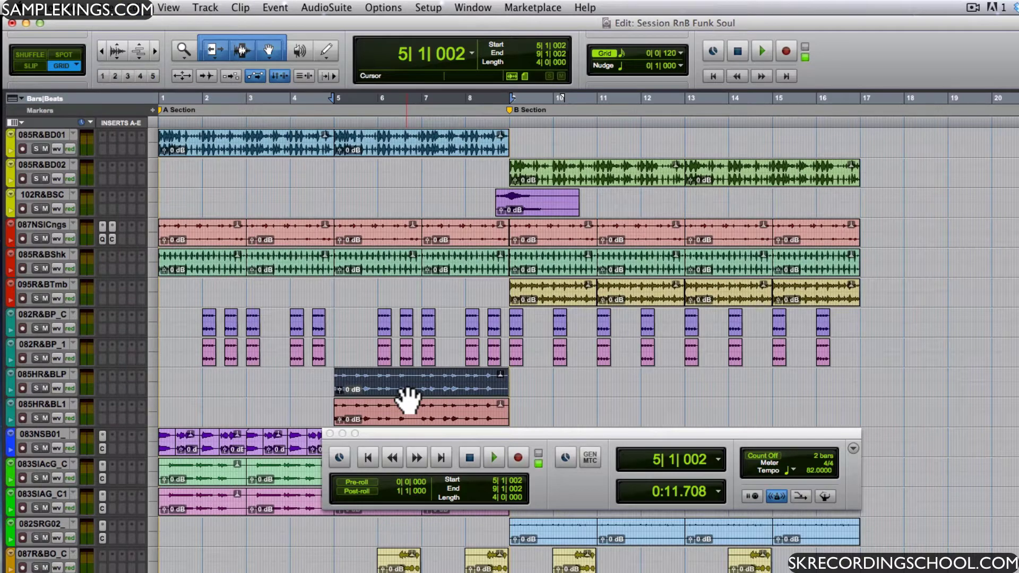
{"action": "left_click", "coordinate": [140, 8]}
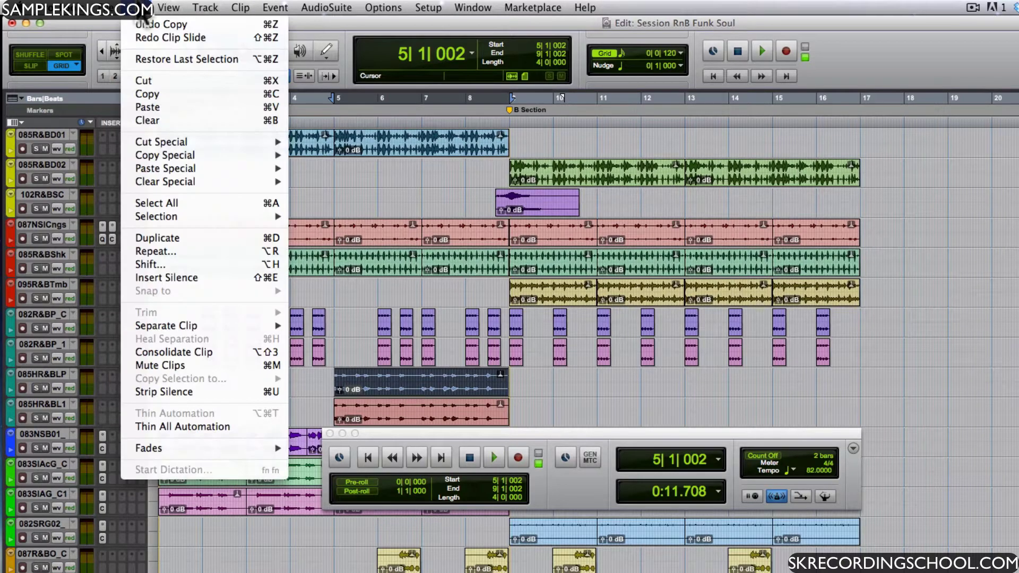
{"action": "left_click", "coordinate": [148, 238]}
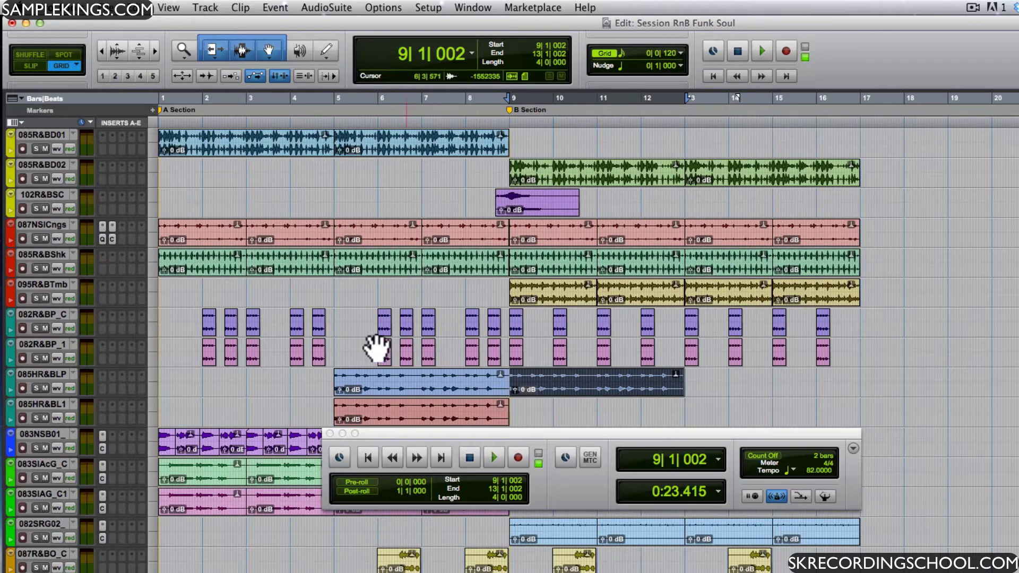
{"action": "left_click", "coordinate": [133, 11]}
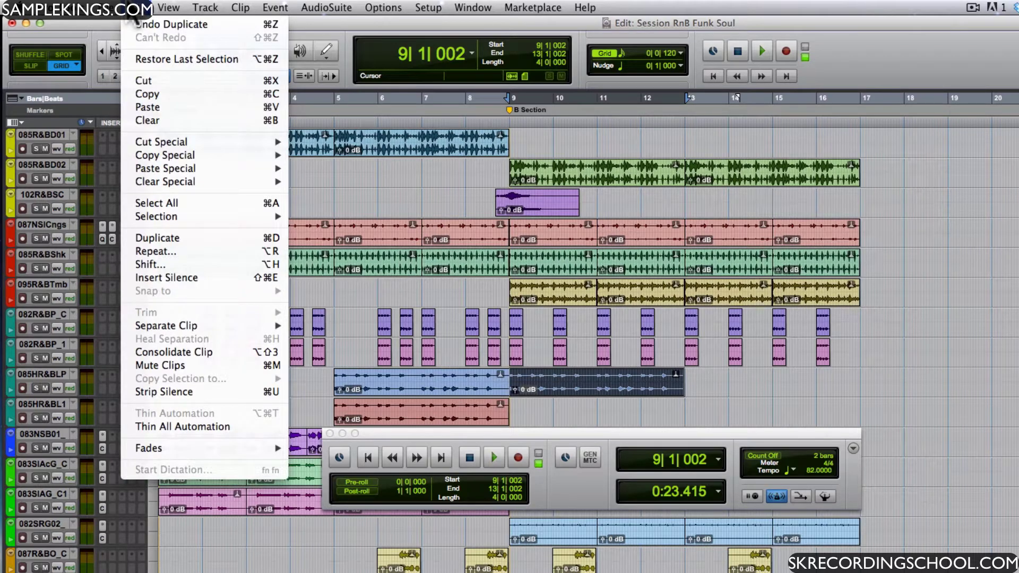
{"action": "left_click", "coordinate": [141, 24]}
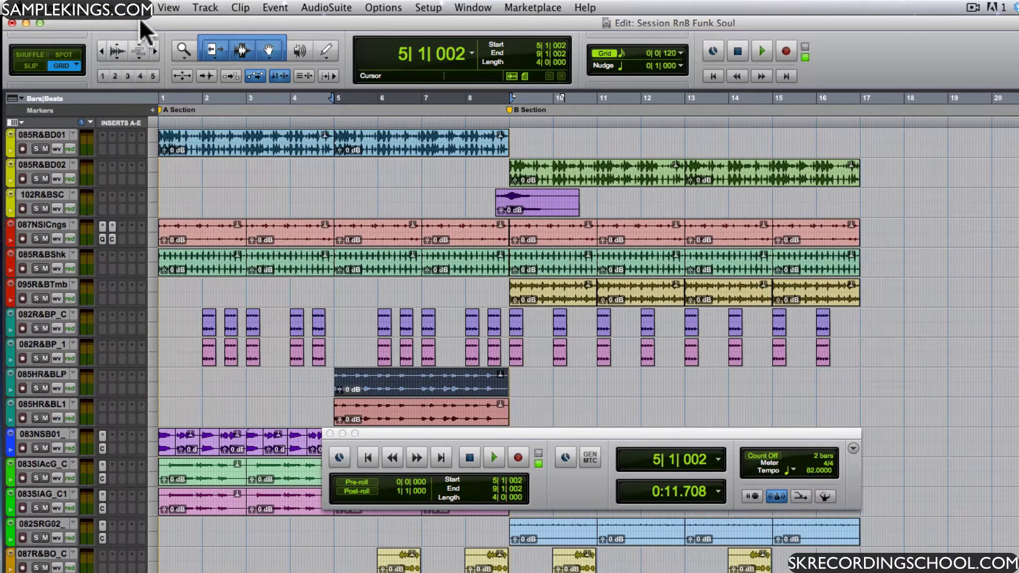
{"action": "left_click", "coordinate": [141, 9]}
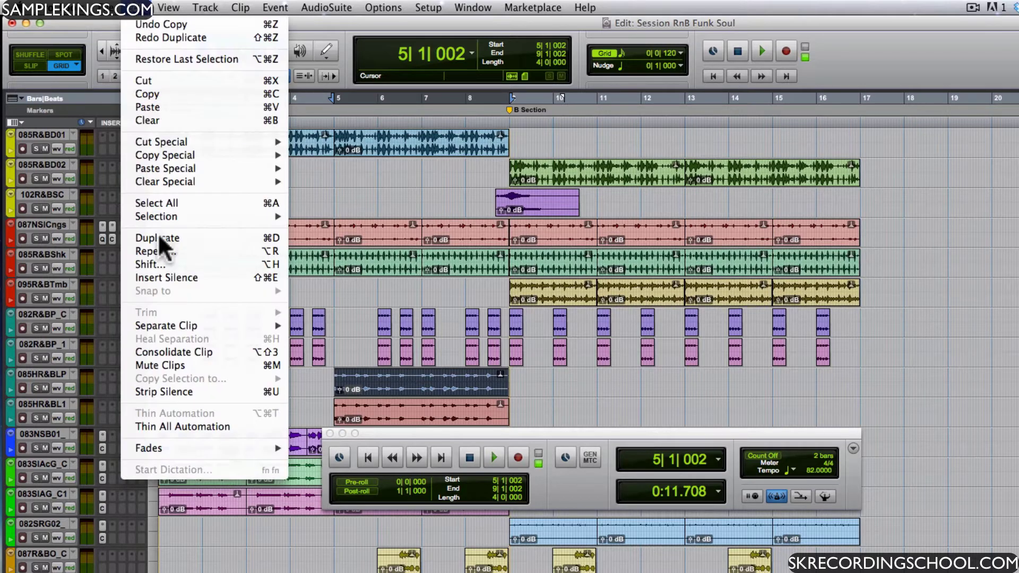
{"action": "left_click", "coordinate": [161, 252]}
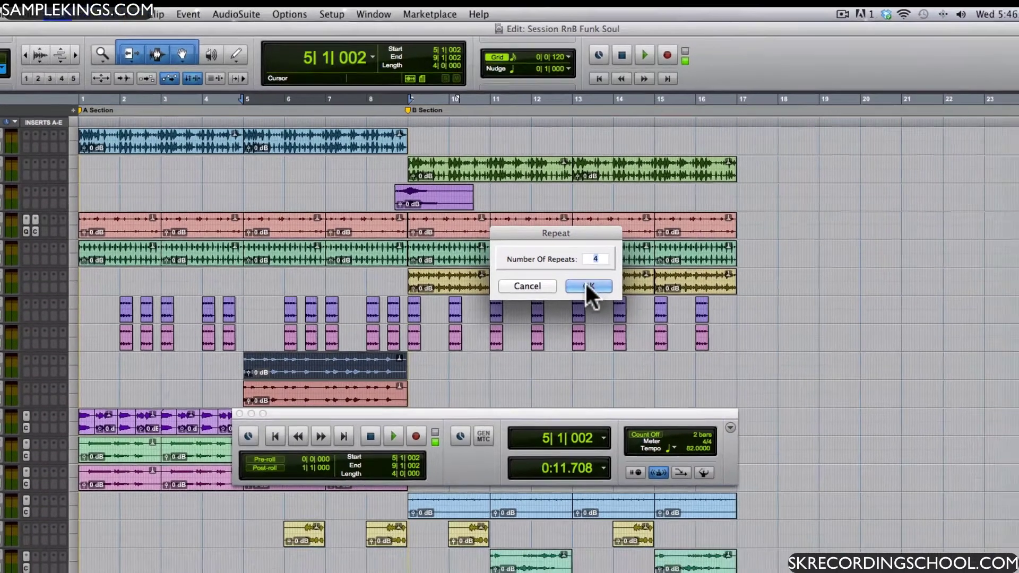
{"action": "left_click", "coordinate": [703, 297]}
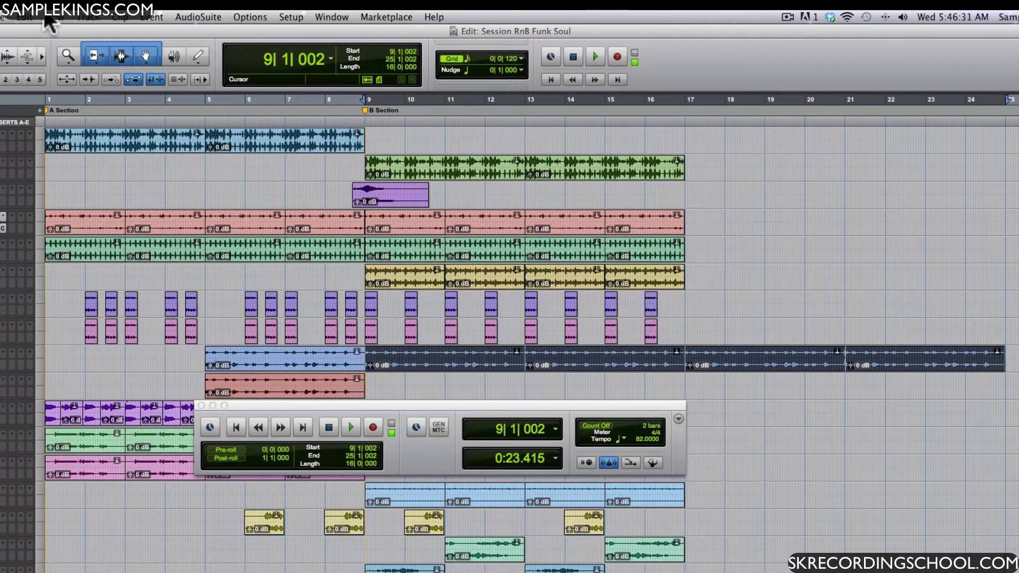
{"action": "left_click", "coordinate": [27, 17]}
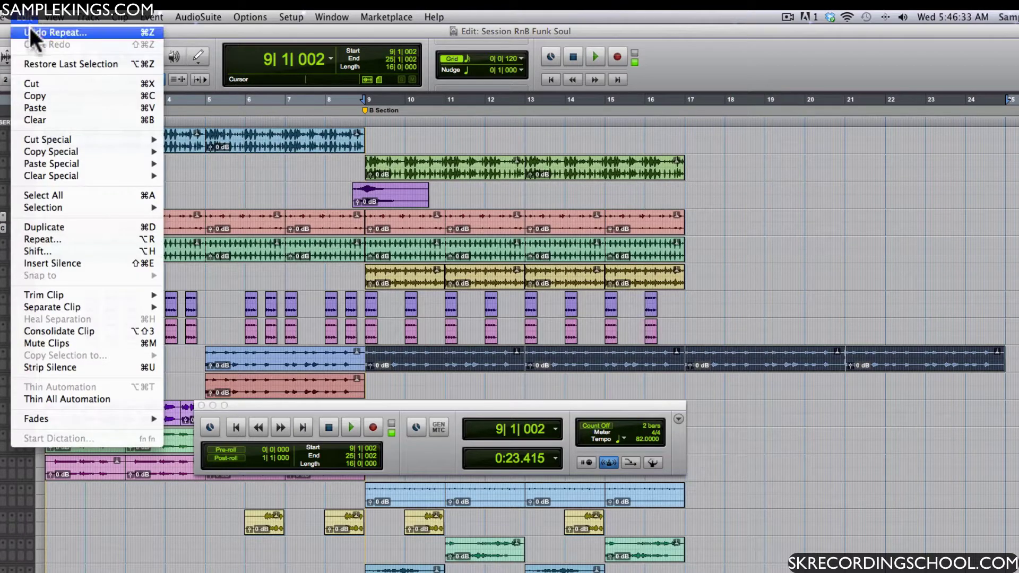
{"action": "left_click", "coordinate": [30, 32]}
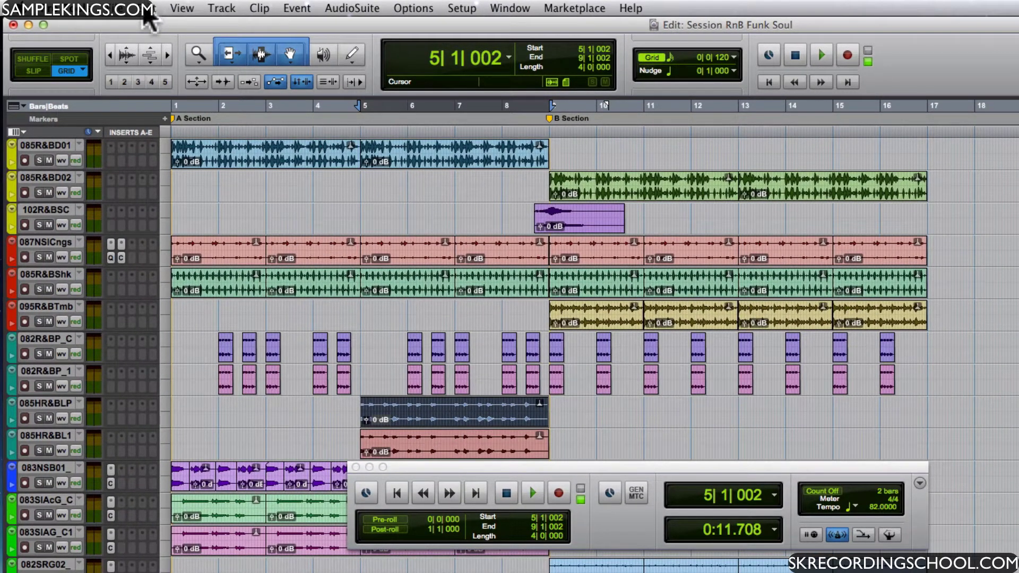
Shift the 085HR&BLP clip later by 1|0|000 so it starts at bar 6
{"action": "left_click", "coordinate": [147, 8]}
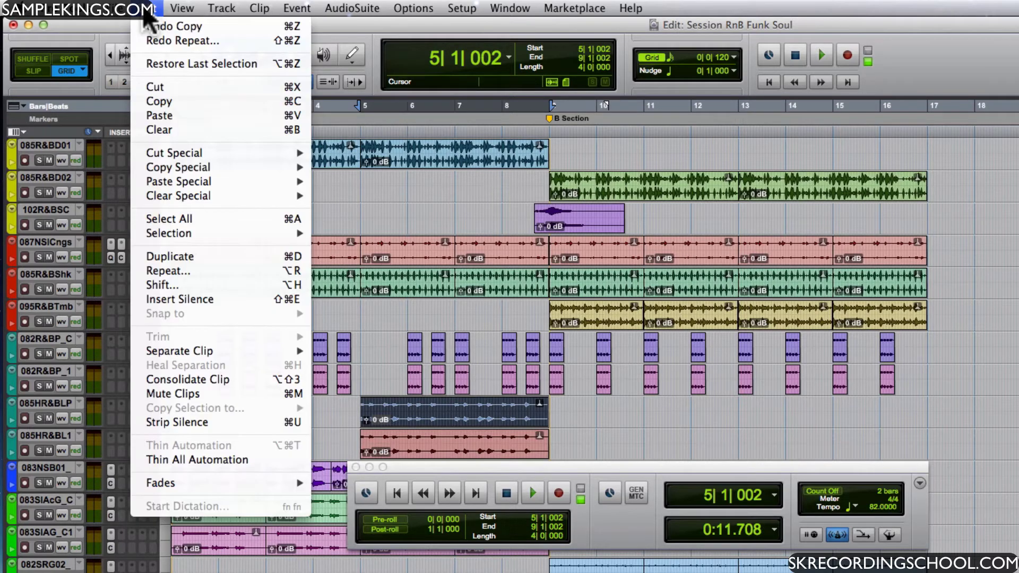
{"action": "left_click", "coordinate": [176, 283]}
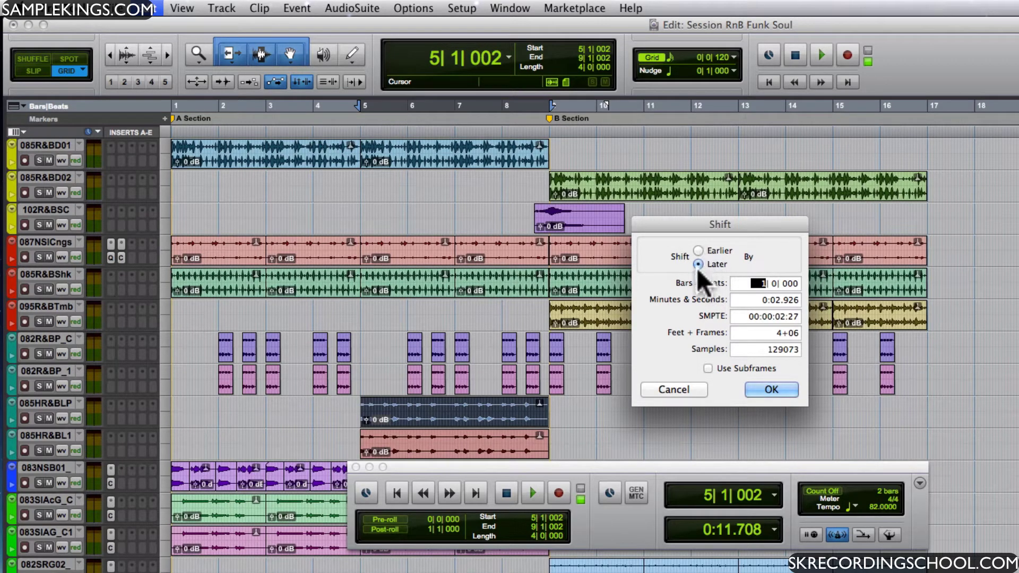
{"action": "left_click", "coordinate": [772, 390]}
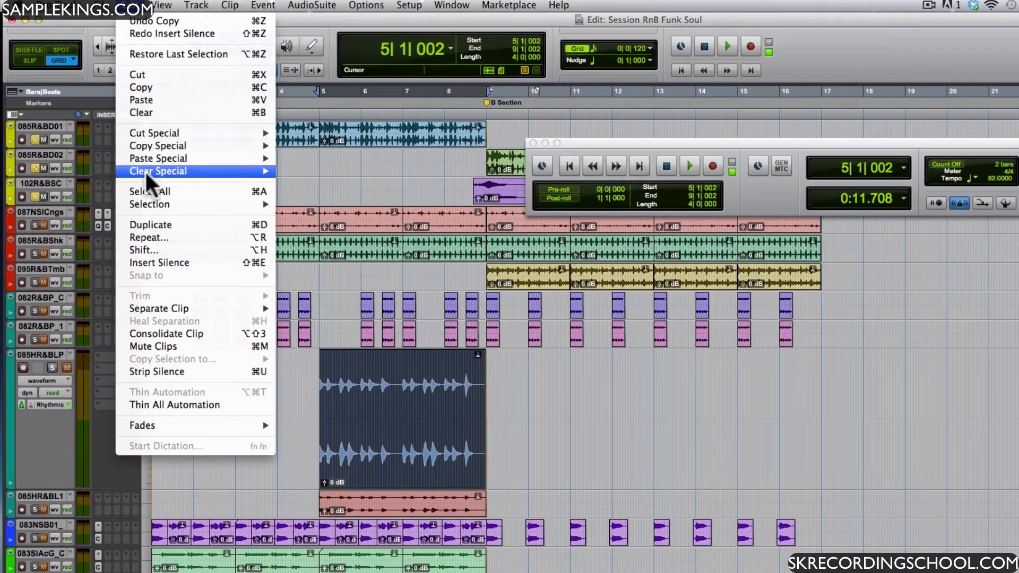
Separate the 085HR&BLP clip at its transients with 0 mSec pre-separate, then zoom in
{"action": "mouse_move", "coordinate": [178, 309]}
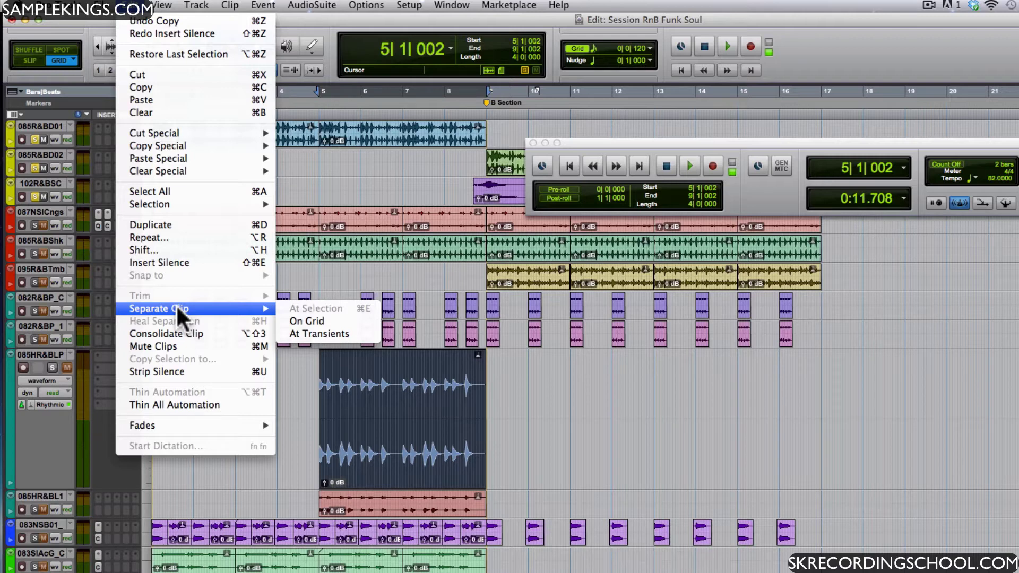
{"action": "left_click", "coordinate": [320, 334]}
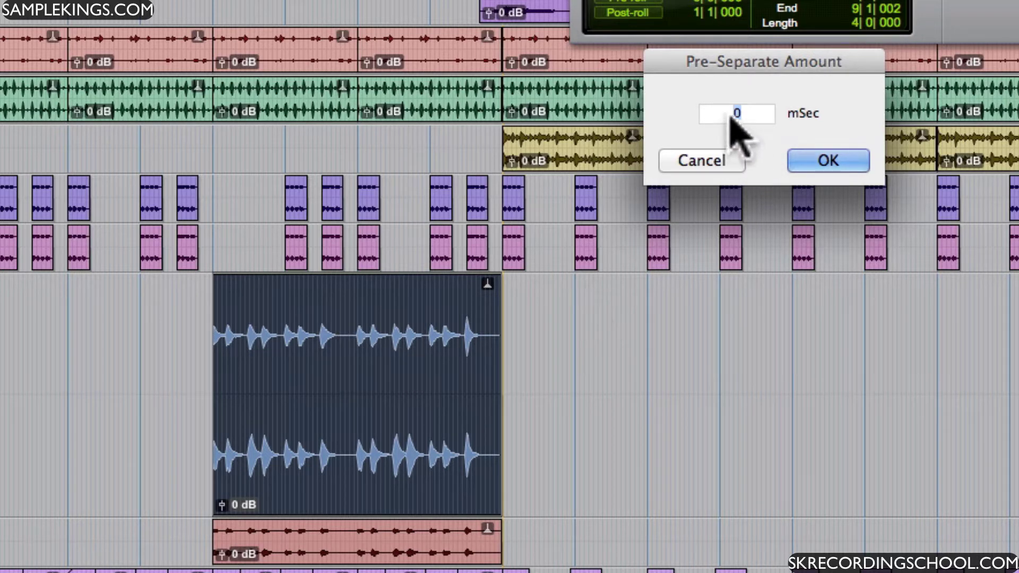
{"action": "left_click", "coordinate": [833, 161]}
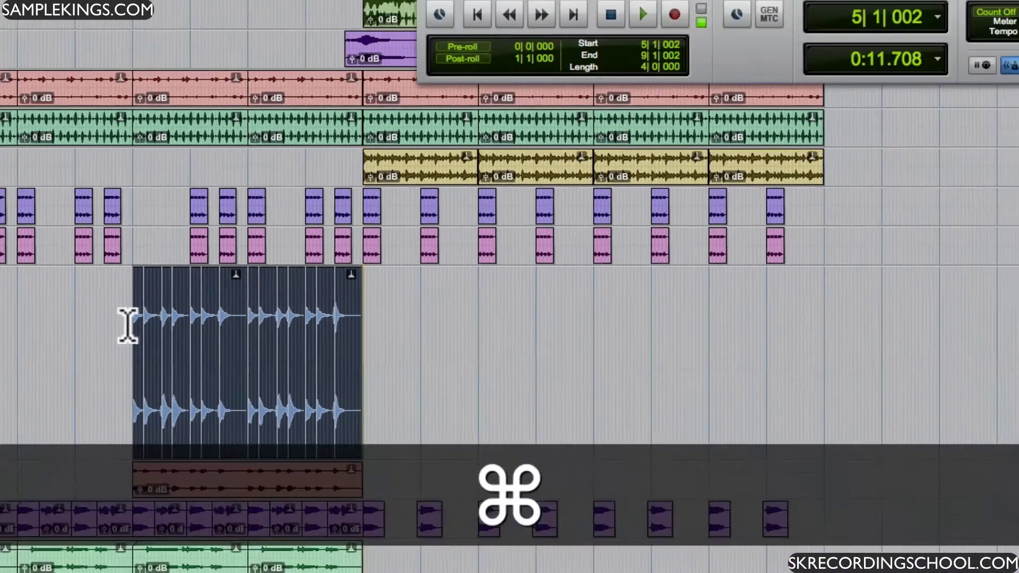
{"action": "key", "text": "super+bracketright"}
{"action": "key", "text": "super+bracketright"}
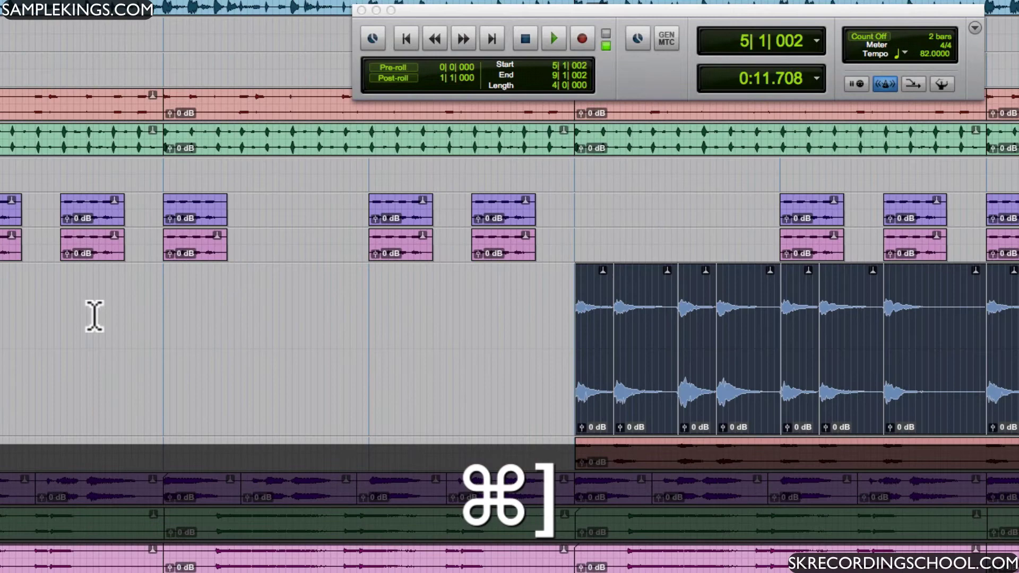
Scroll the edit window right and back to view all the separated per-hit pieces
{"action": "scroll", "coordinate": [657, 345], "scroll_direction": "right", "scroll_amount": 2}
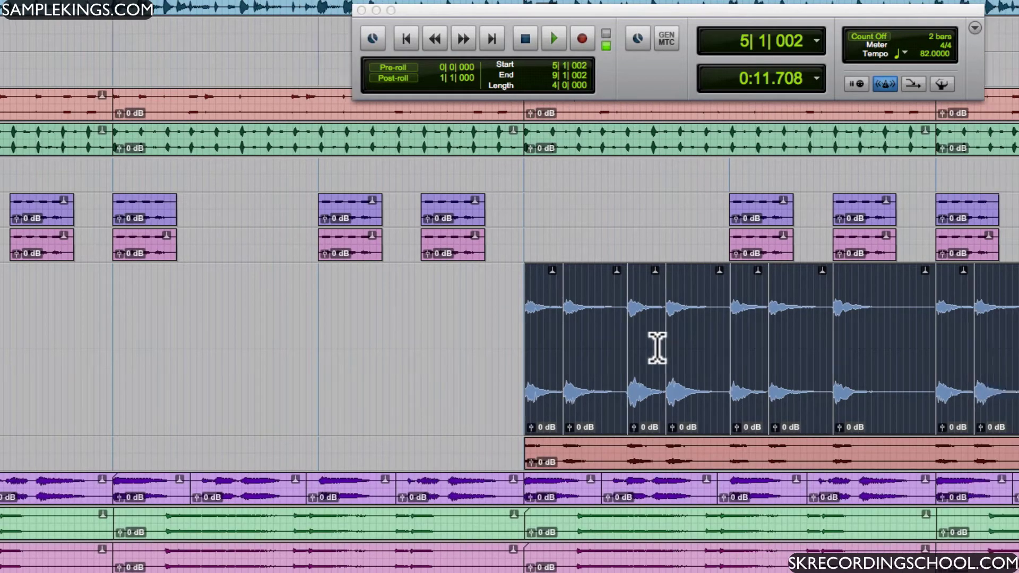
{"action": "scroll", "coordinate": [658, 348], "scroll_direction": "right", "scroll_amount": 10}
{"action": "scroll", "coordinate": [657, 348], "scroll_direction": "left", "scroll_amount": 5}
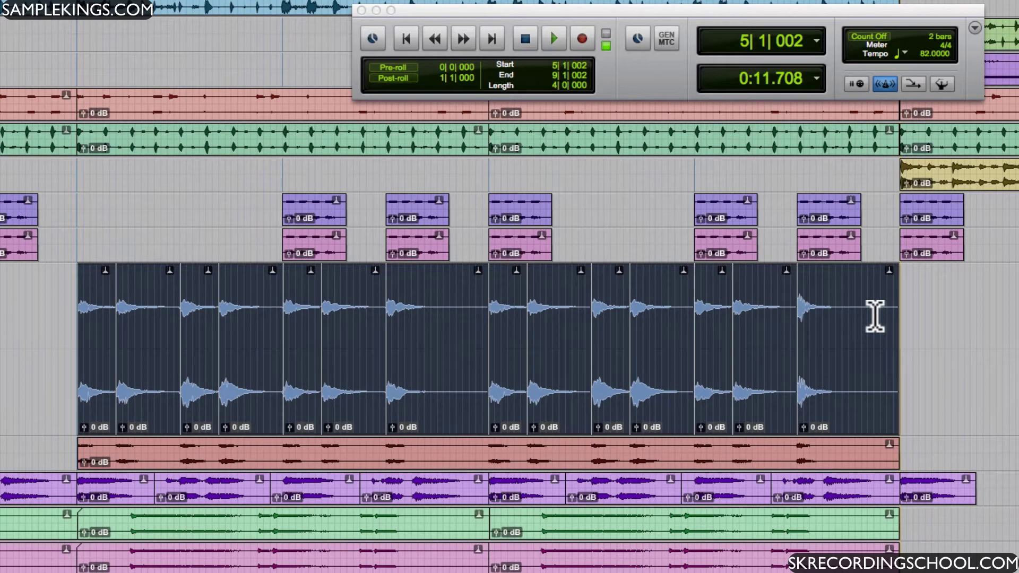
Undo the transient split and separate the clip on the 1/32-note grid with 0 mSec pre-separate
{"action": "key", "text": "super+z"}
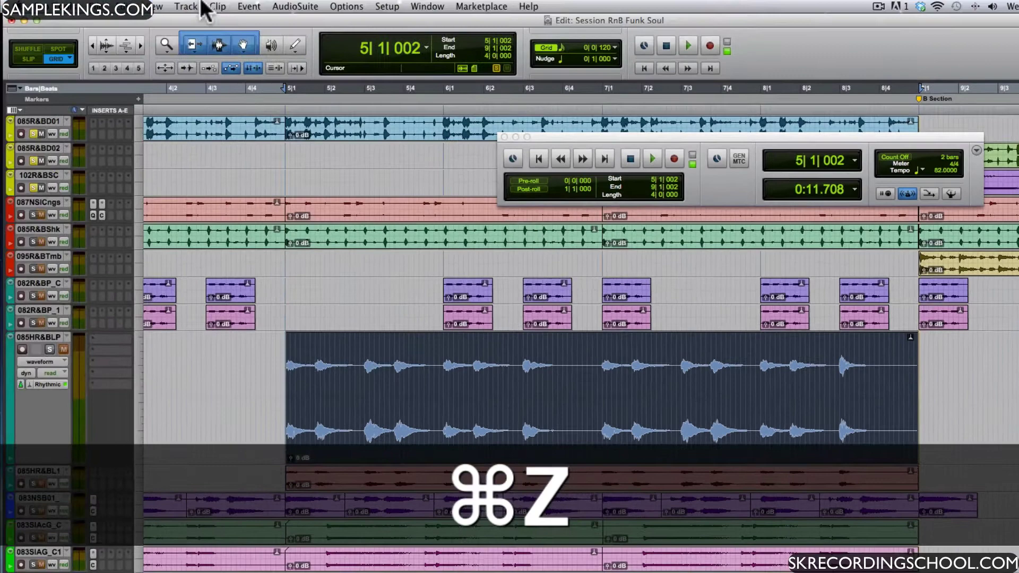
{"action": "left_click", "coordinate": [123, 7]}
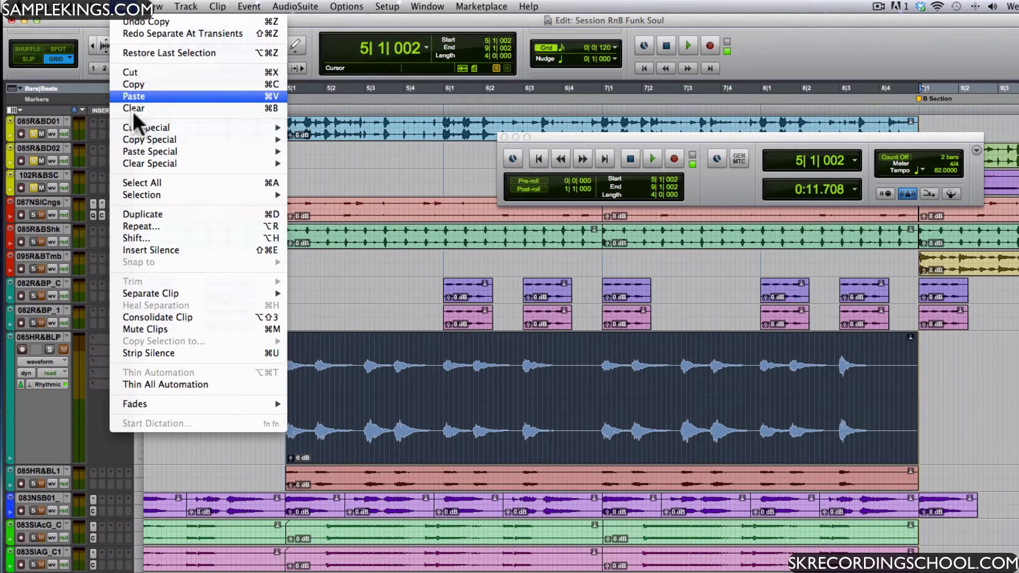
{"action": "mouse_move", "coordinate": [142, 292]}
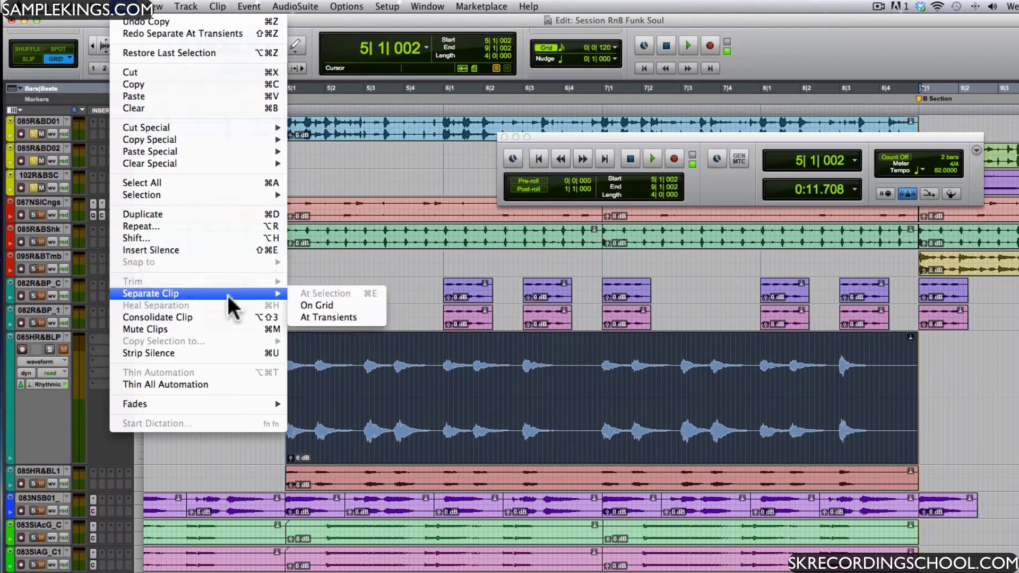
{"action": "left_click", "coordinate": [324, 303]}
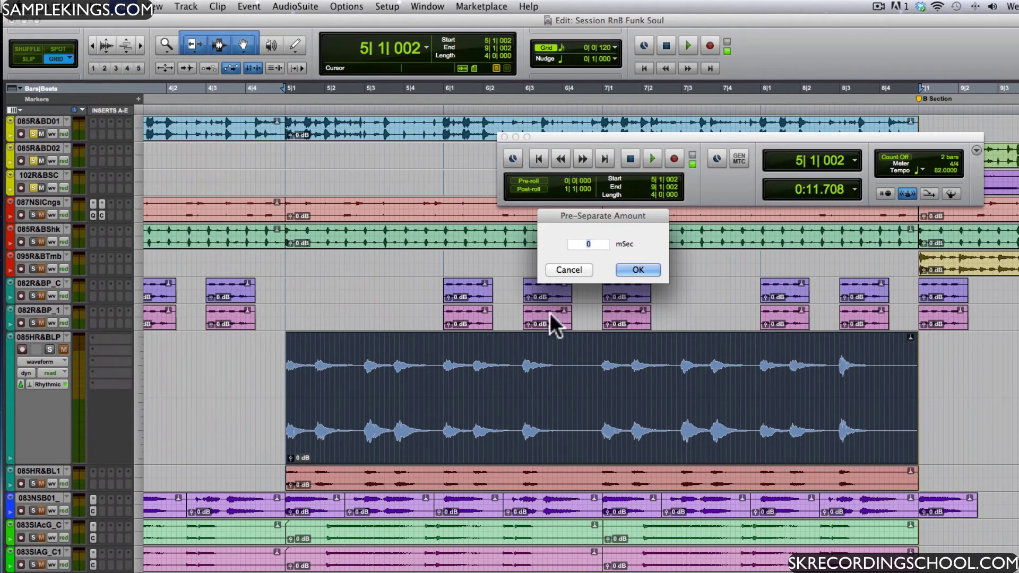
{"action": "left_click", "coordinate": [639, 270]}
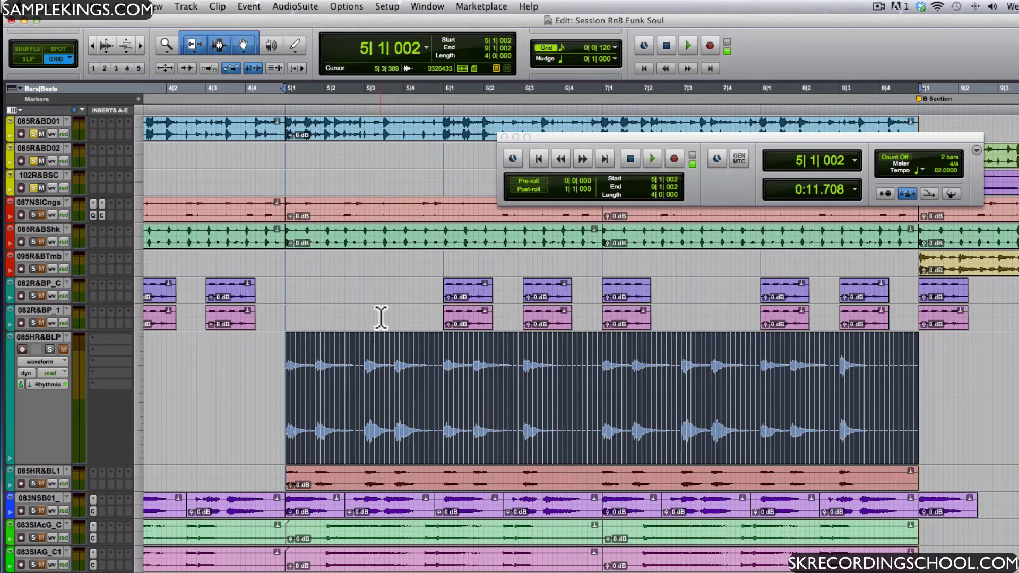
{"action": "left_click", "coordinate": [618, 47]}
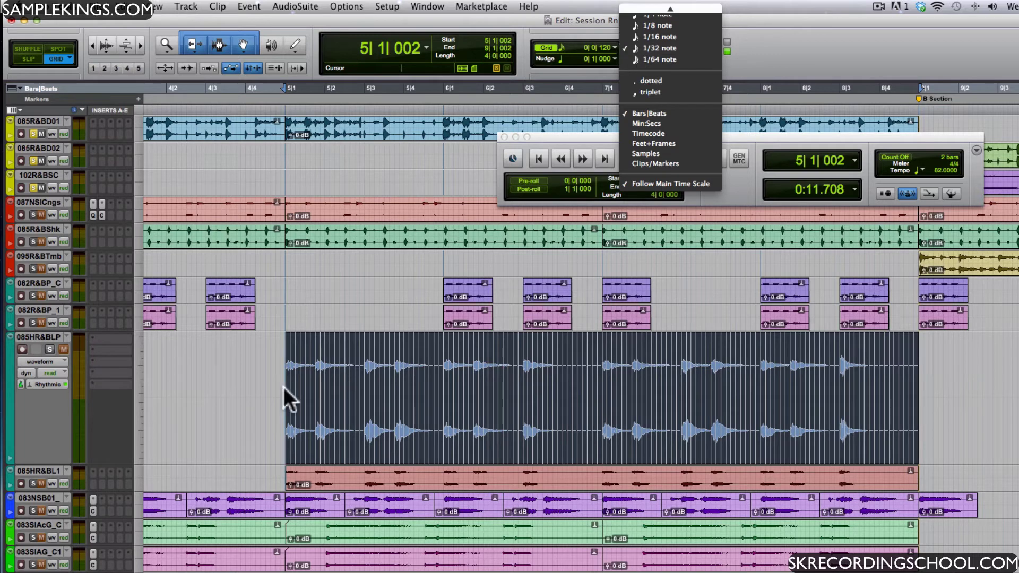
Undo the 1/32-note on-grid separation and set the grid to 1/8 note
{"action": "left_click", "coordinate": [118, 7]}
{"action": "left_click", "coordinate": [122, 17]}
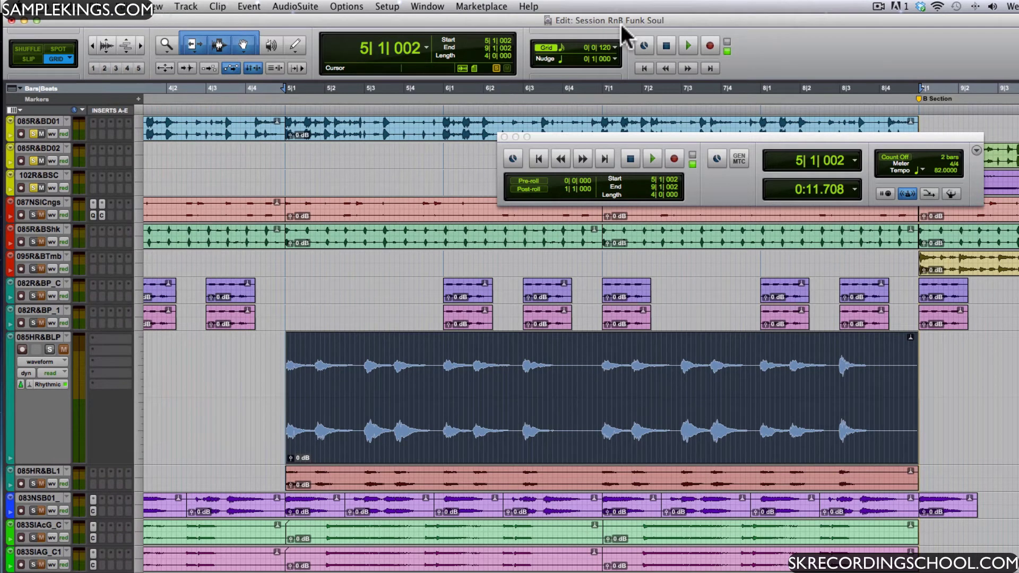
{"action": "left_click", "coordinate": [614, 47]}
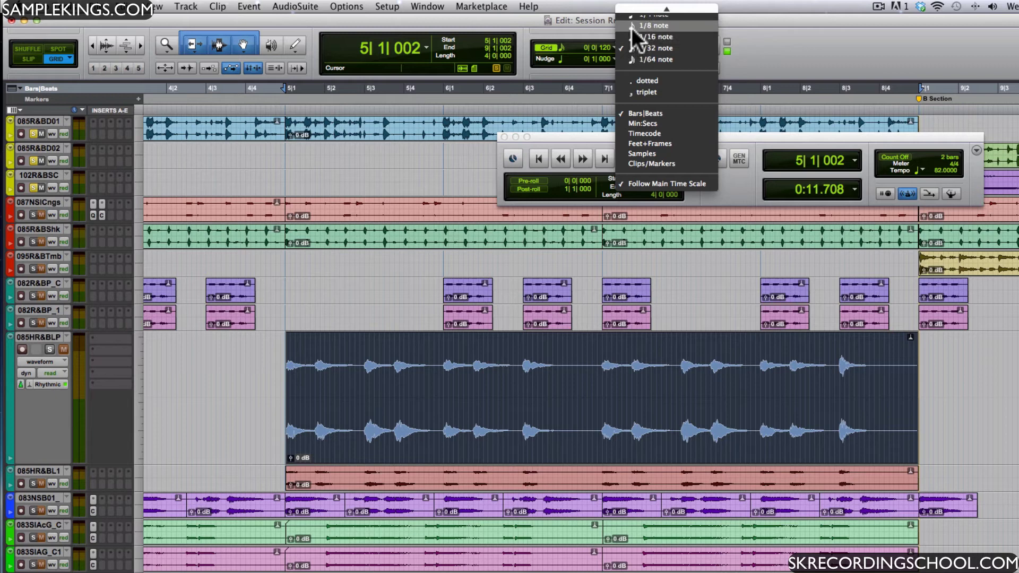
{"action": "left_click", "coordinate": [631, 27]}
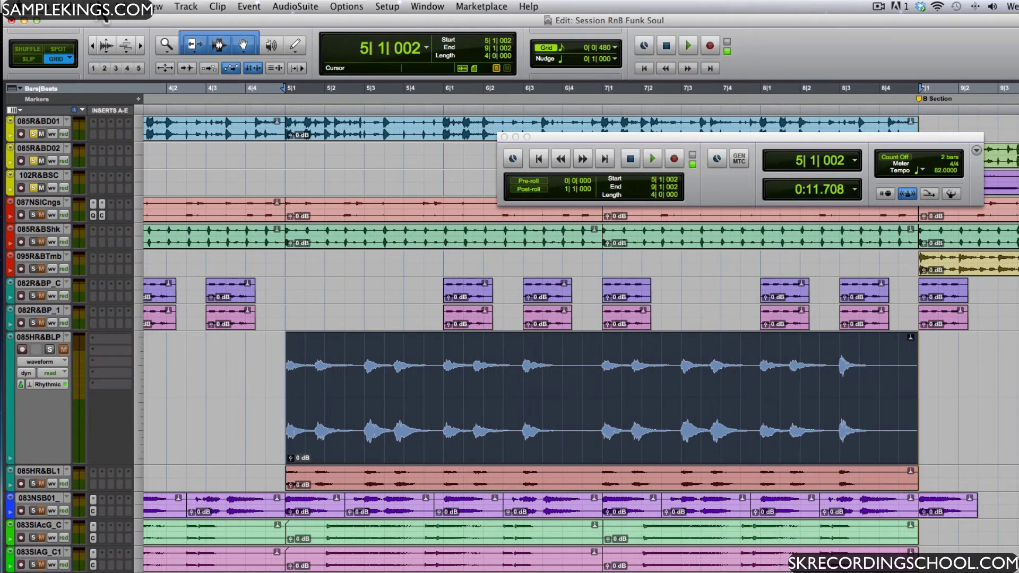
Separate the 085HR&BLP clip on the 1/8-note grid
{"action": "left_click", "coordinate": [102, 7]}
{"action": "mouse_move", "coordinate": [127, 6]}
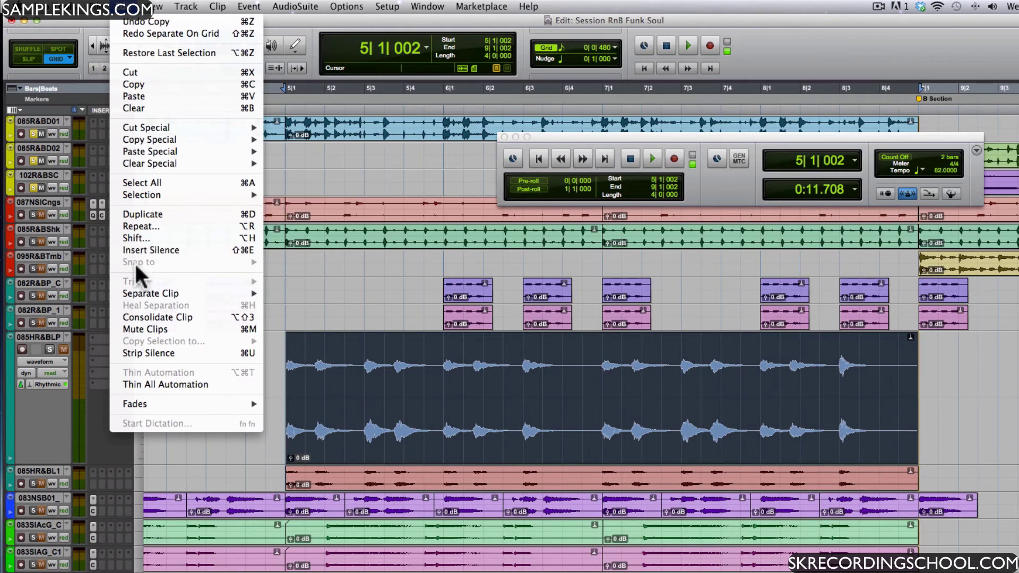
{"action": "mouse_move", "coordinate": [135, 294]}
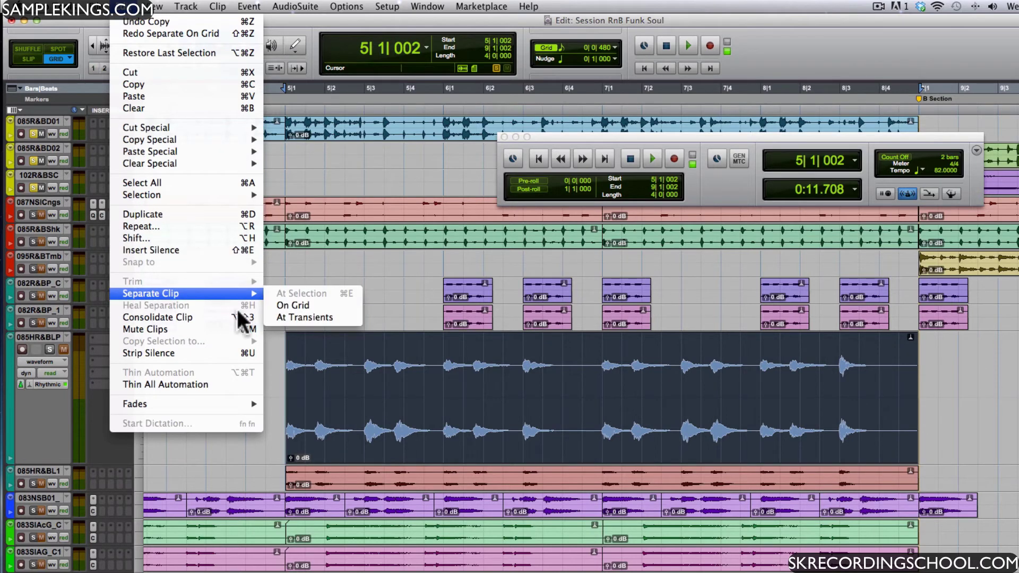
{"action": "left_click", "coordinate": [292, 306]}
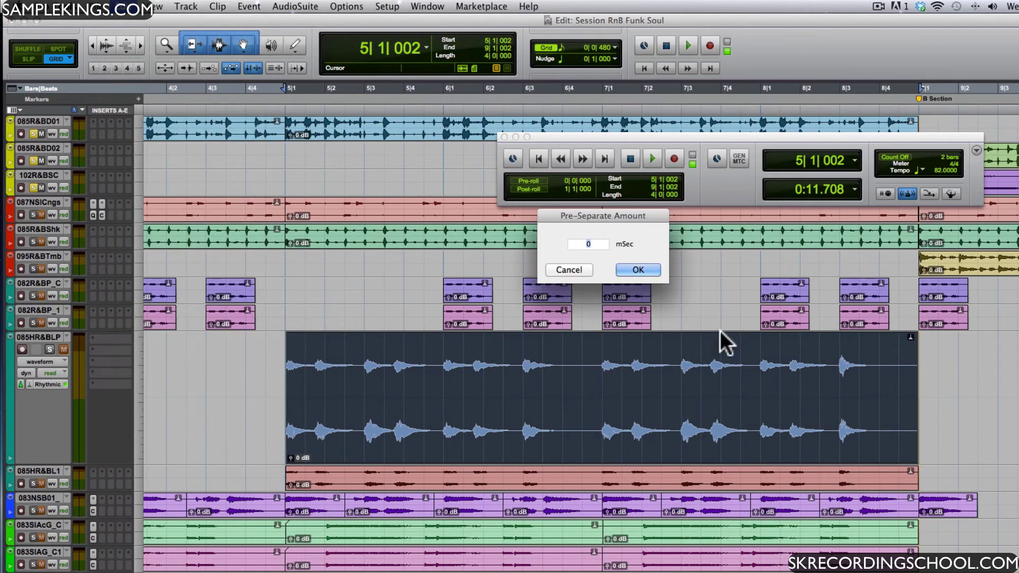
{"action": "left_click", "coordinate": [631, 266]}
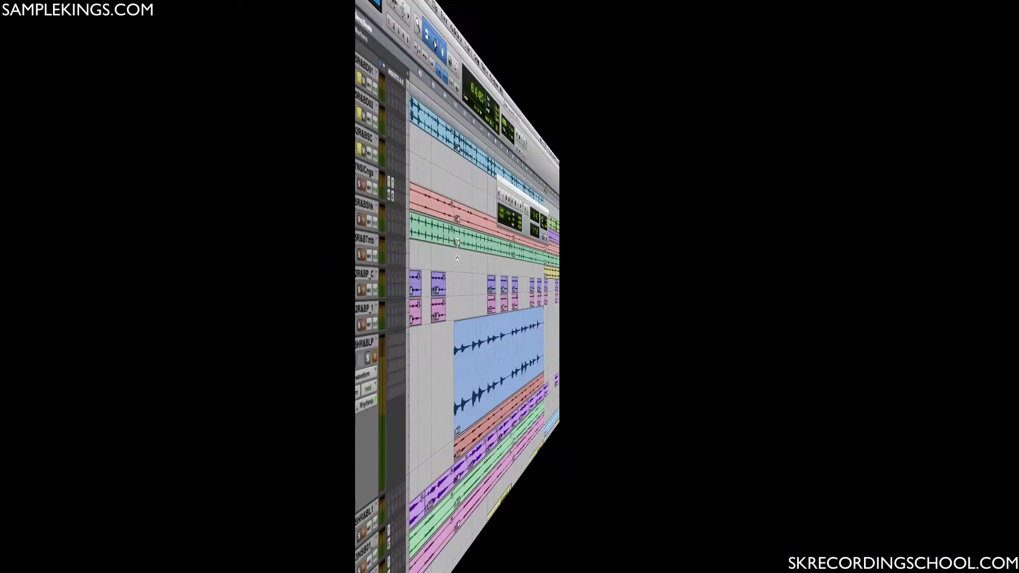
Play back the session, then separate the loop clip at 6|4|480
{"action": "key", "text": "space"}
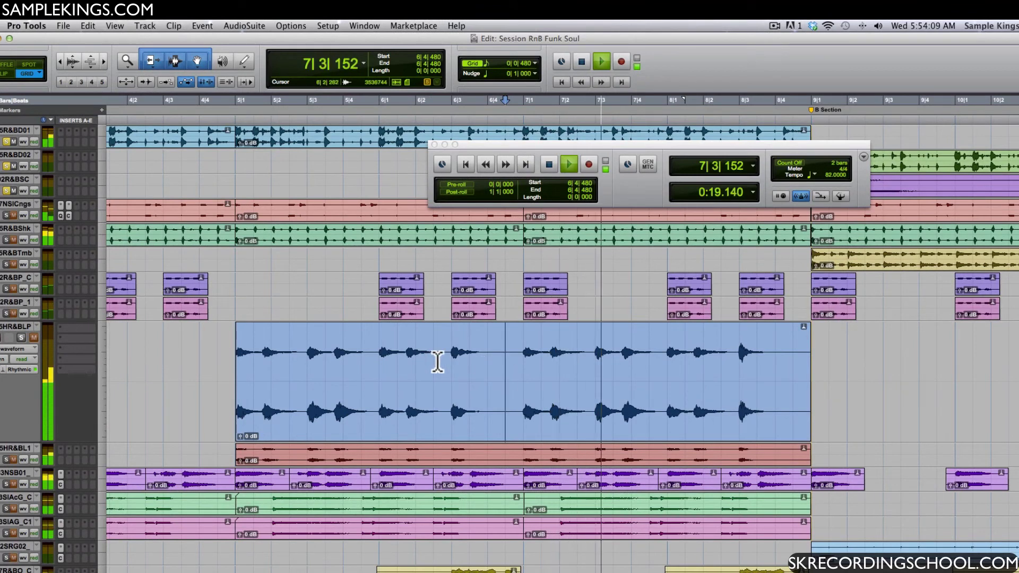
{"action": "key", "text": "space"}
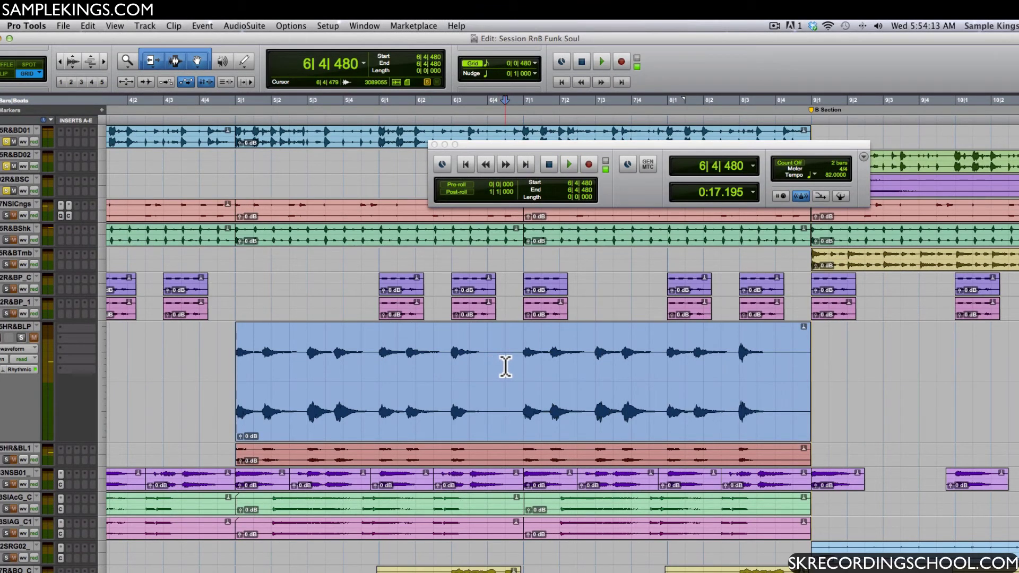
{"action": "left_click", "coordinate": [490, 368]}
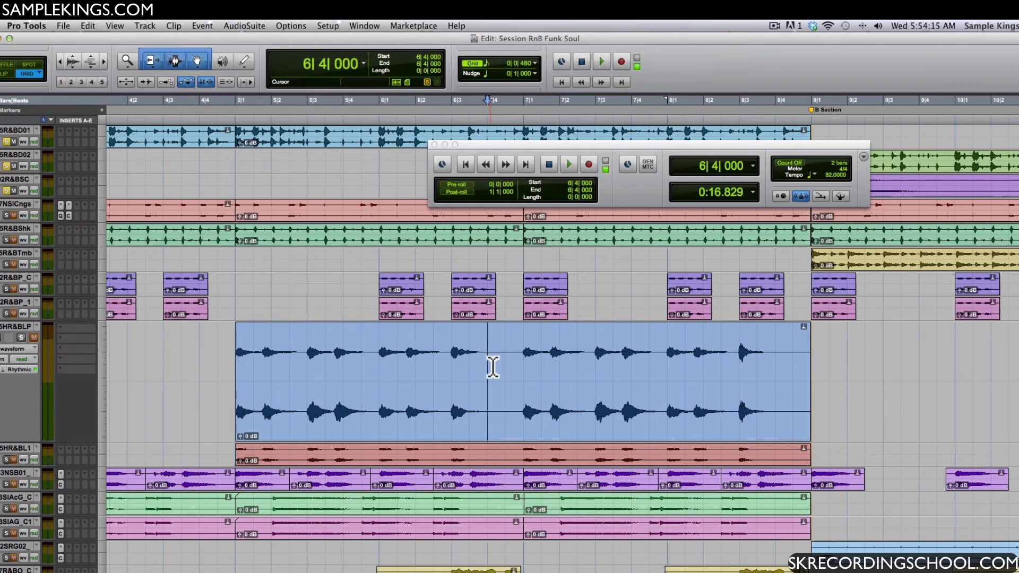
{"action": "left_click", "coordinate": [508, 367]}
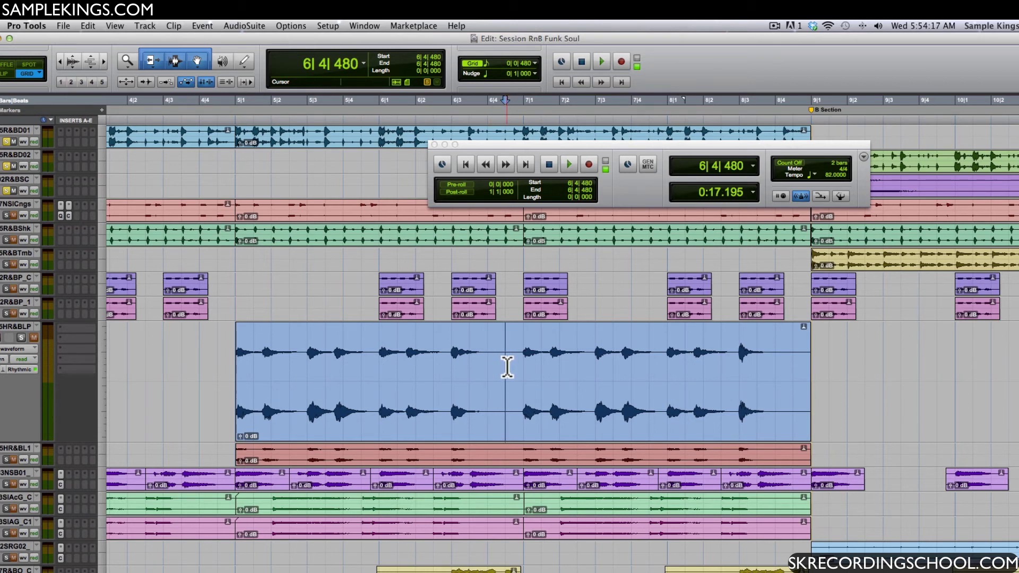
{"action": "right_click", "coordinate": [507, 367]}
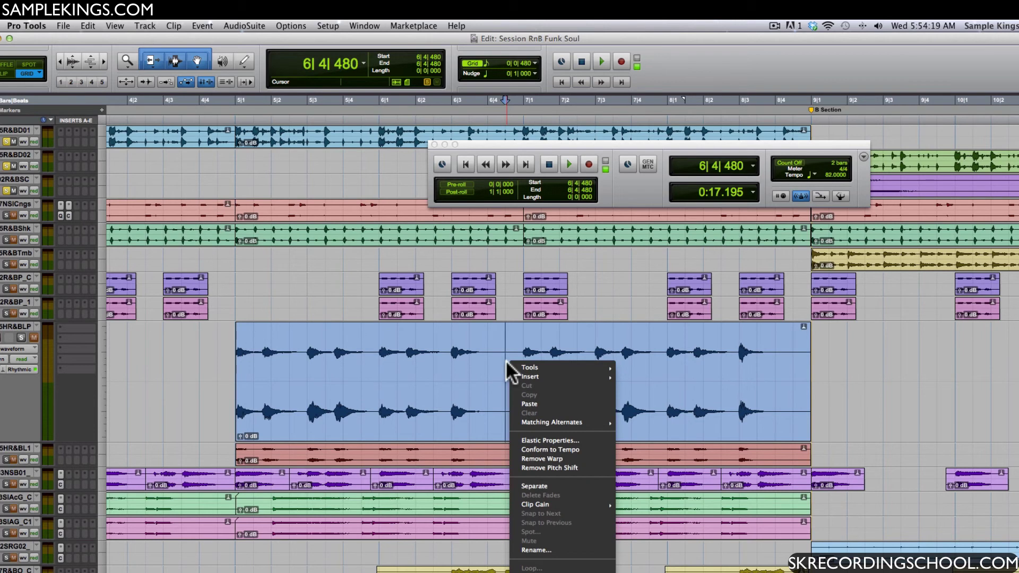
{"action": "left_click", "coordinate": [531, 486]}
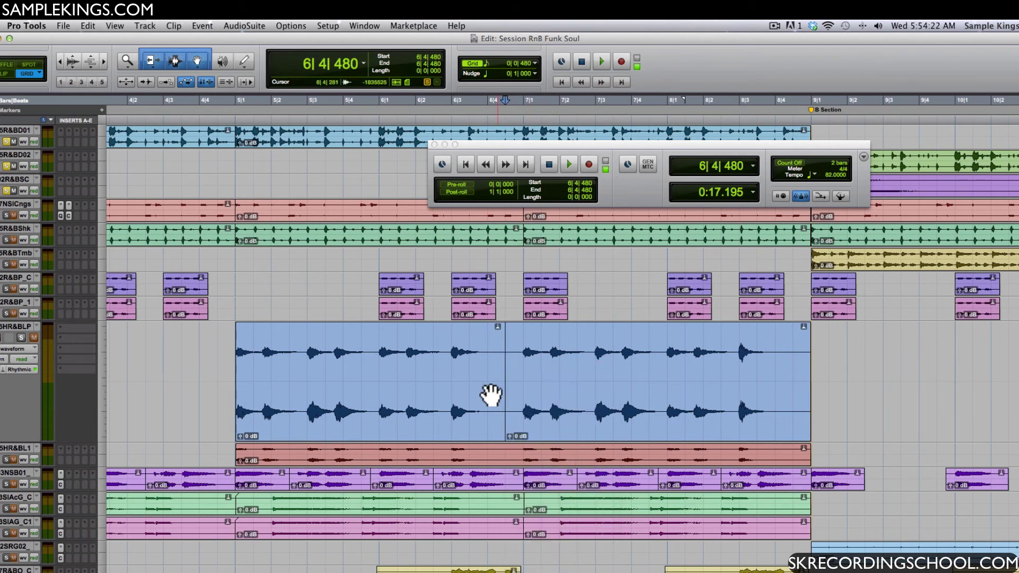
Drag the right-hand piece one beat later to 7|1|480, then undo the move
{"action": "left_click", "coordinate": [563, 395]}
{"action": "left_click_drag", "start_coordinate": [563, 395], "coordinate": [593, 395]}
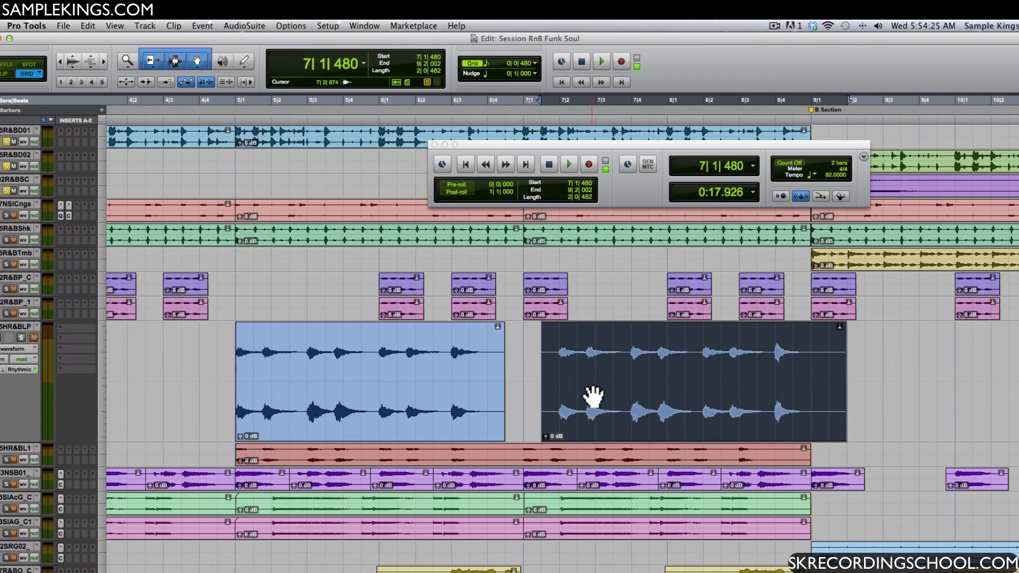
{"action": "key", "text": "super+z"}
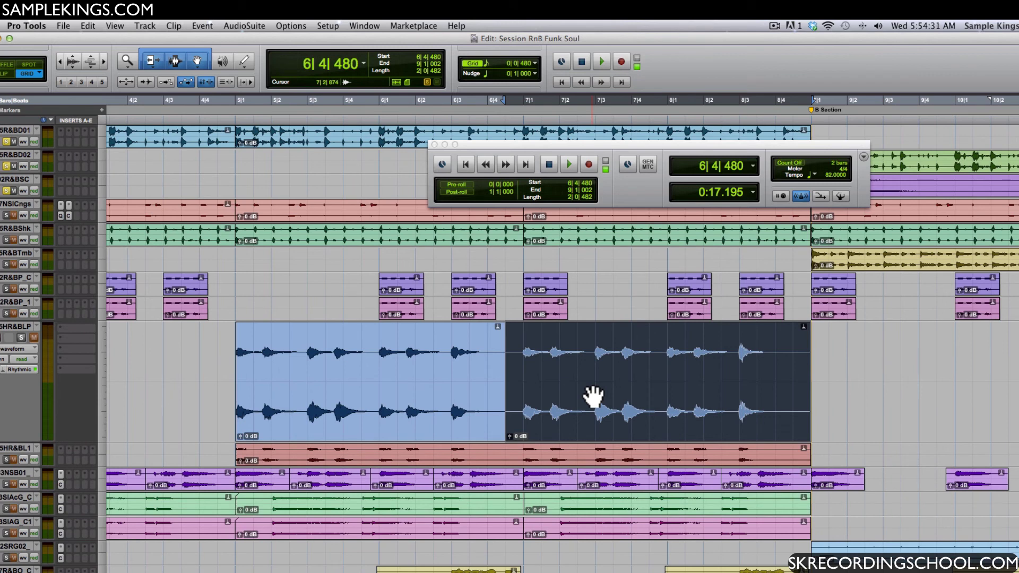
Select the loop clip from its start at 5|1|002 across the 6|4|480 split for Heal Separation
{"action": "left_click", "coordinate": [86, 26]}
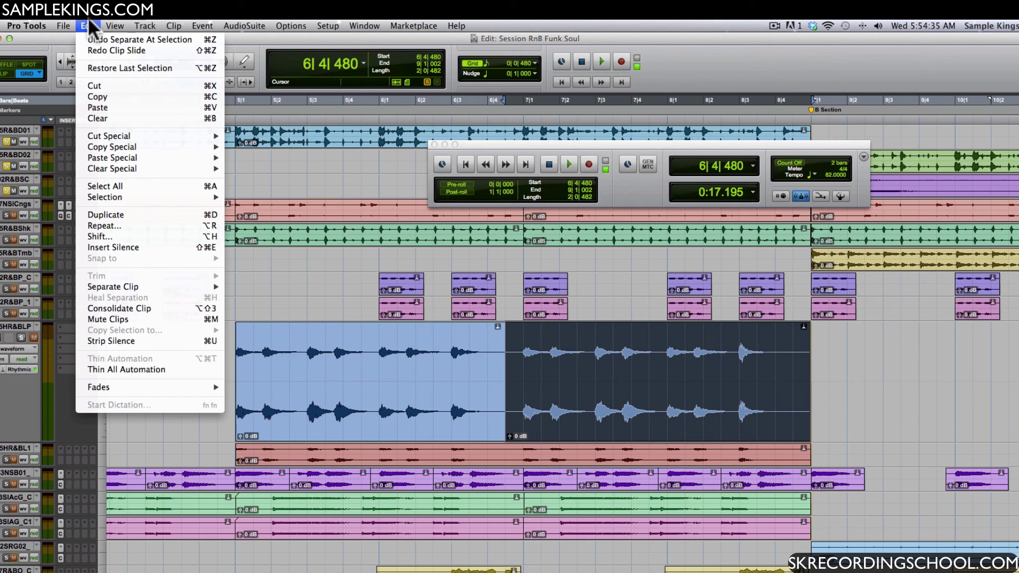
{"action": "mouse_move", "coordinate": [115, 26]}
{"action": "left_click", "coordinate": [402, 372]}
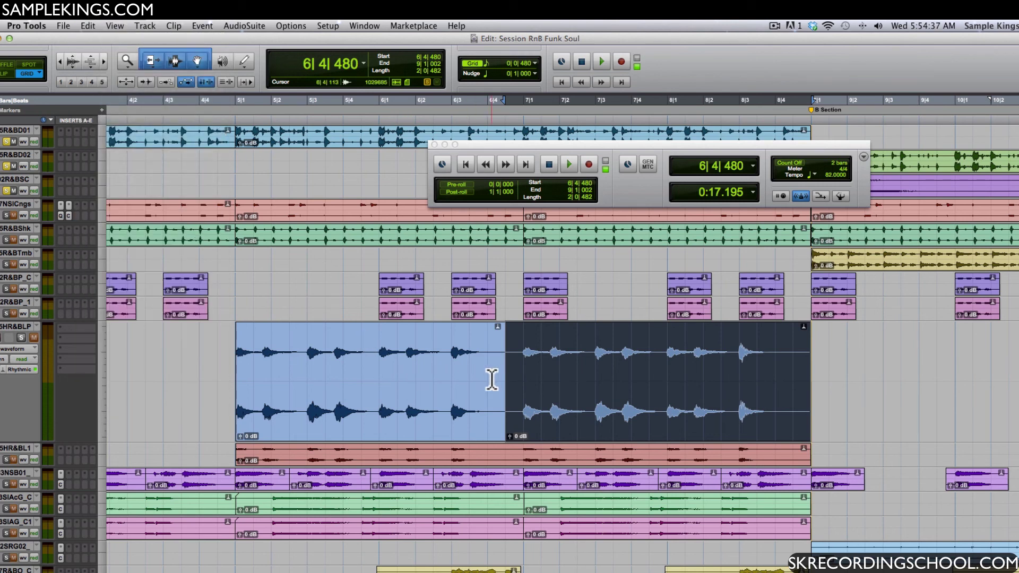
{"action": "left_click", "coordinate": [460, 383], "text": "shift"}
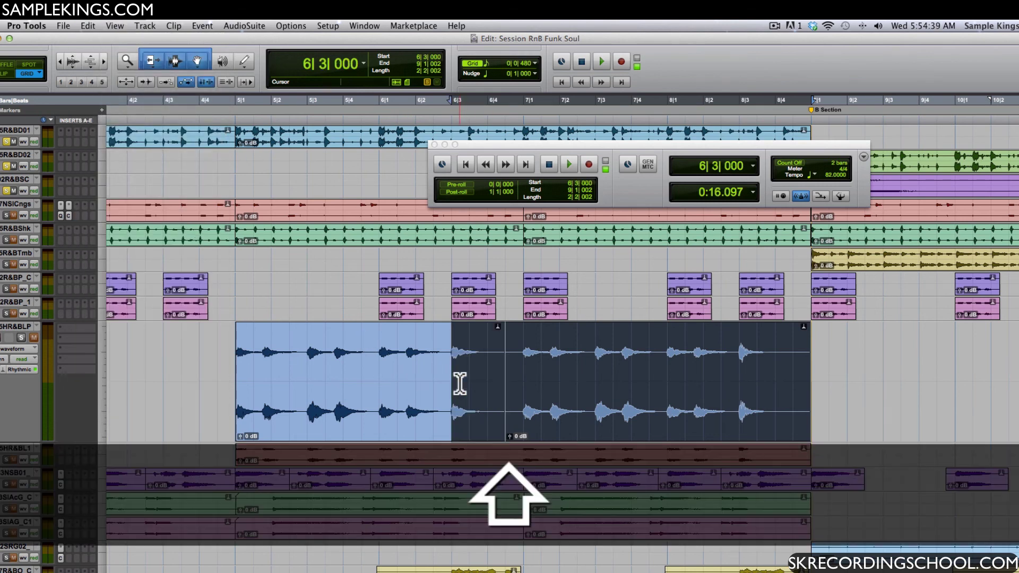
{"action": "double_click", "coordinate": [387, 376]}
{"action": "left_click", "coordinate": [91, 25]}
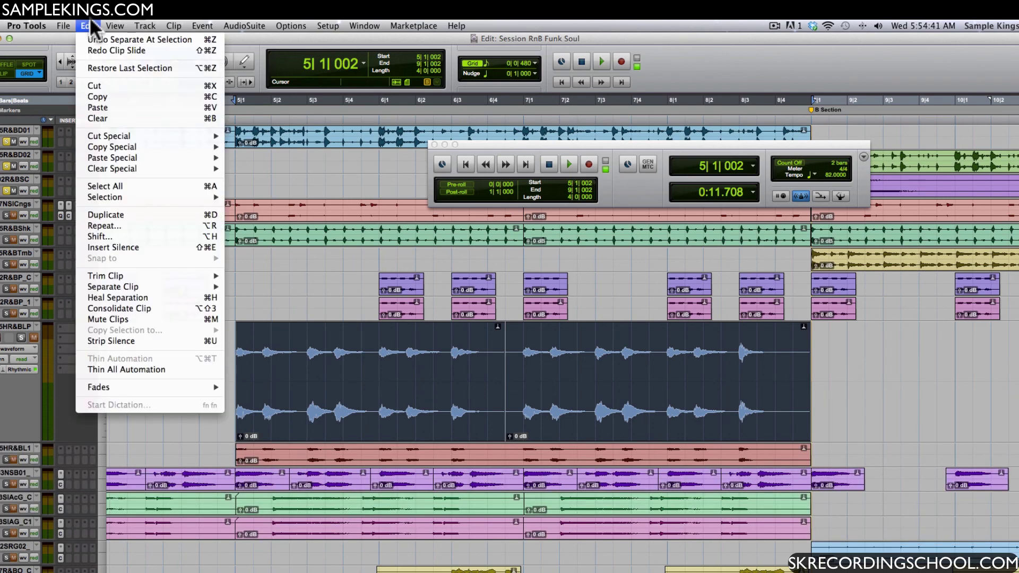